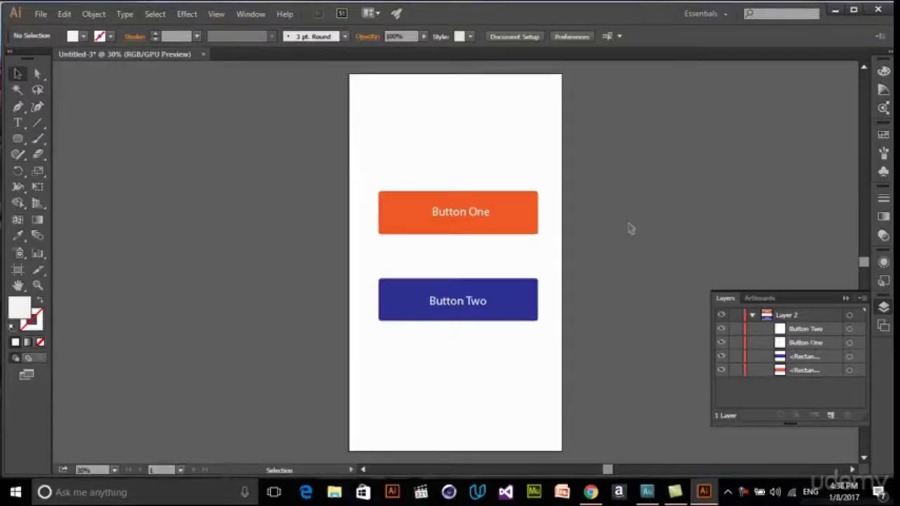
Step: Select each button's rectangle and text on the artboard to check them, then deselect
drag(361, 144, 581, 261)
click(408, 174)
drag(369, 171, 570, 266)
drag(403, 291, 342, 273)
click(538, 339)
Step: Add a new layer for the second button and rename the original layer to Button 1
click(831, 415)
double_click(788, 314)
text(Buttons)
double_click(802, 329)
text(Button 1)
key(Return)
Step: Move Button Two's text and blue rectangle into Button 2, with the text above the rectangle
drag(799, 344, 779, 316)
drag(805, 357, 788, 316)
click(752, 329)
click(792, 316)
click(752, 318)
drag(798, 343, 803, 325)
click(752, 316)
click(788, 332)
shift+click(791, 318)
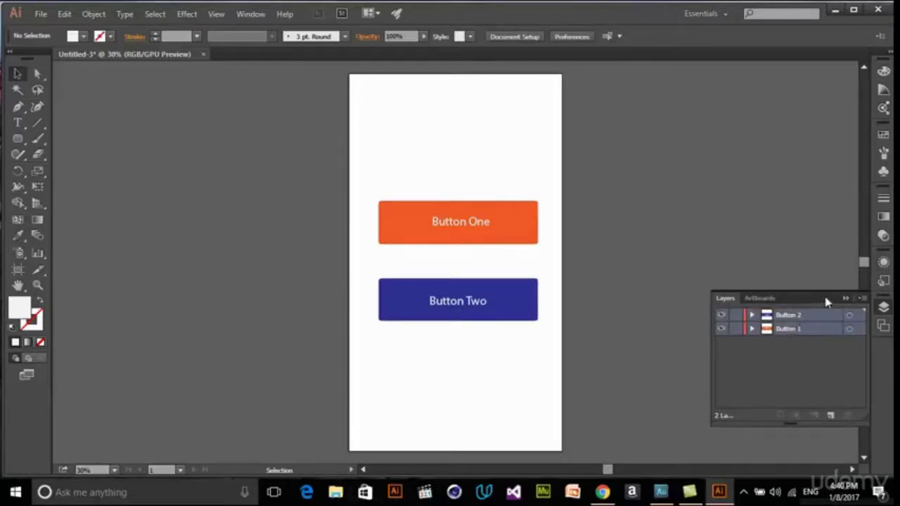
Step: Select both buttons and move the Button 1 layer above Button 2
drag(362, 178, 554, 388)
double_click(789, 315)
drag(790, 328, 789, 312)
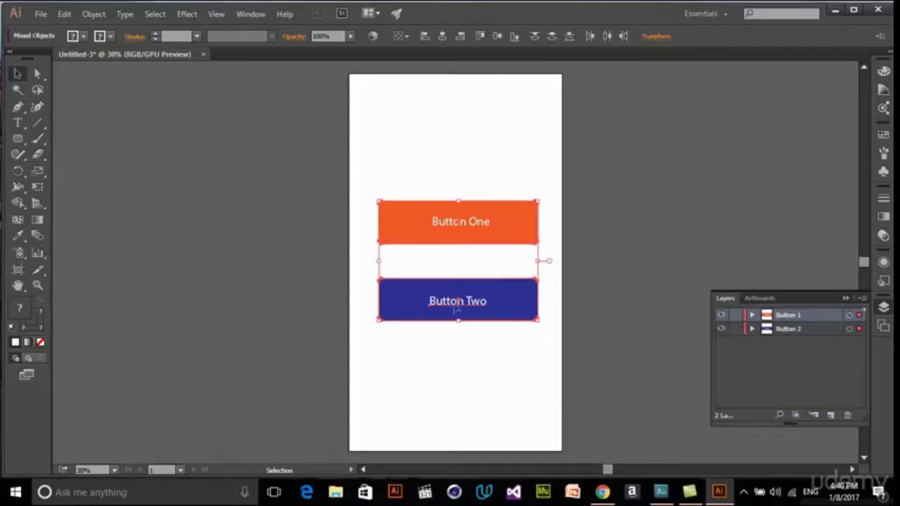
Step: Run the MultiExporter.jsx script from the Desktop via File > Scripts > Other Script
click(39, 14)
mouse_move(171, 335)
click(305, 400)
scroll(380, 266, down, 3)
click(227, 190)
scroll(412, 256, down, 5)
scroll(415, 266, up, 3)
double_click(413, 268)
Step: In Multi Exporter, set Export artboards to Current Artboard
drag(461, 94, 448, 74)
click(401, 105)
click(354, 141)
click(373, 130)
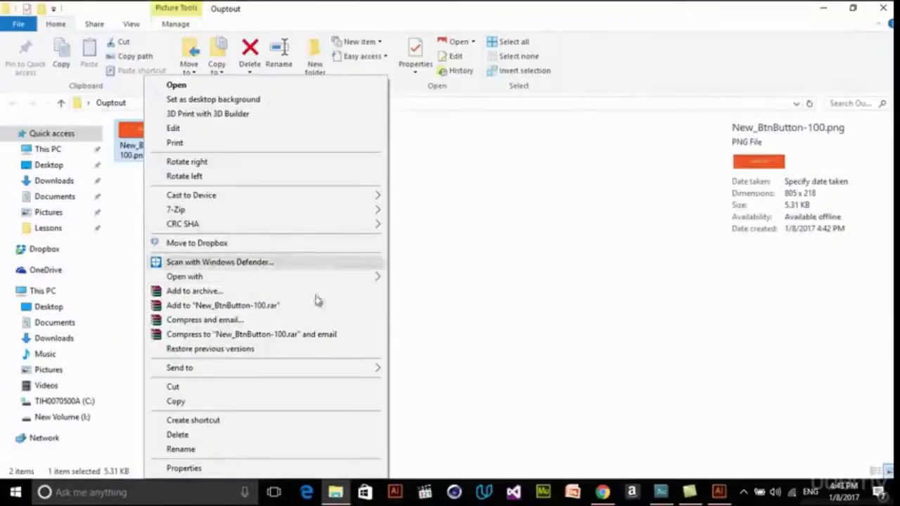
Step: View New_BtnButton-100.png and New_BtnButton-200.png in Photos, confirming each shows one button
mouse_move(336, 278)
click(452, 311)
key(Right)
key(Left)
key(Right)
click(885, 11)
click(234, 146)
click(127, 141)
Step: Switch back to the Illustrator document from the taskbar
click(719, 492)
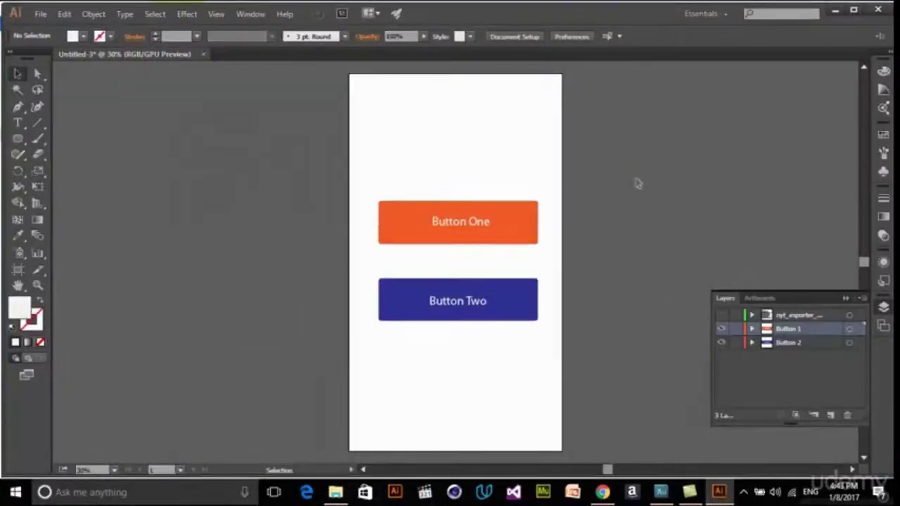